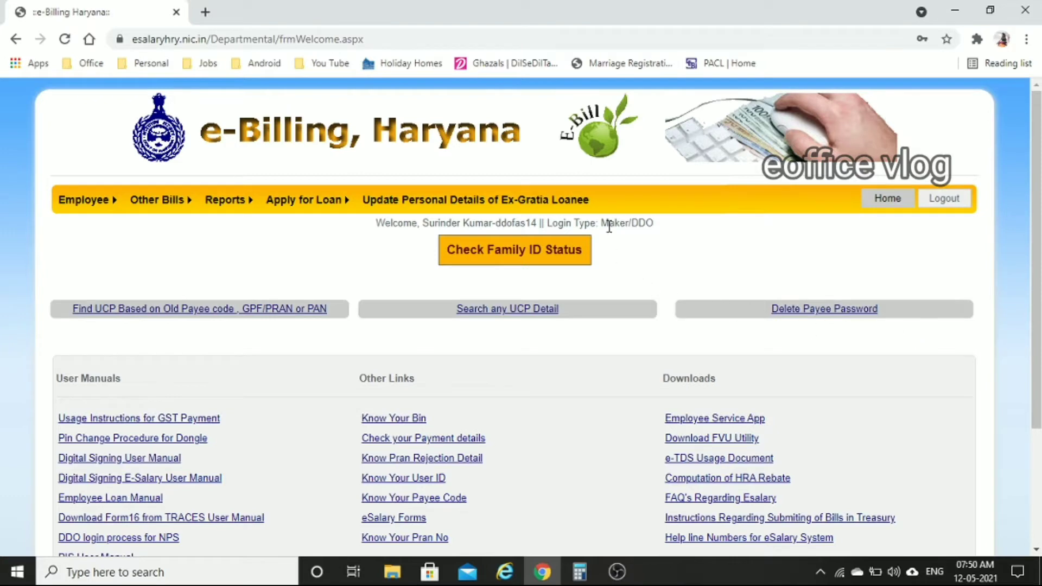
- Open the other bills entry form and set the bill type to GENERAL REFUND
{"action": "left_click_drag", "start_coordinate": [604, 225], "coordinate": [653, 221]}
{"action": "left_click", "coordinate": [667, 231]}
{"action": "mouse_move", "coordinate": [163, 205]}
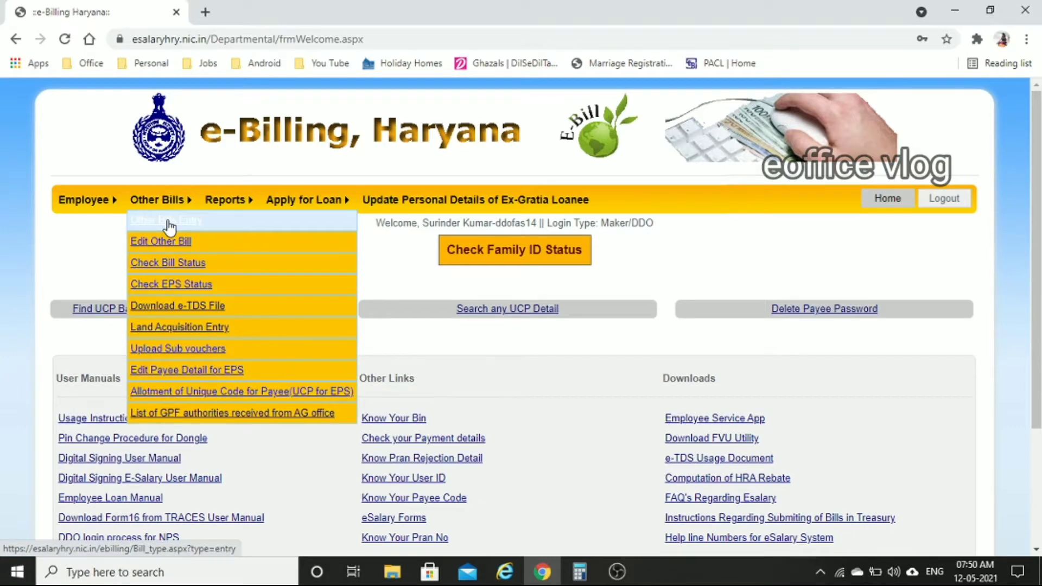
{"action": "left_click", "coordinate": [168, 220]}
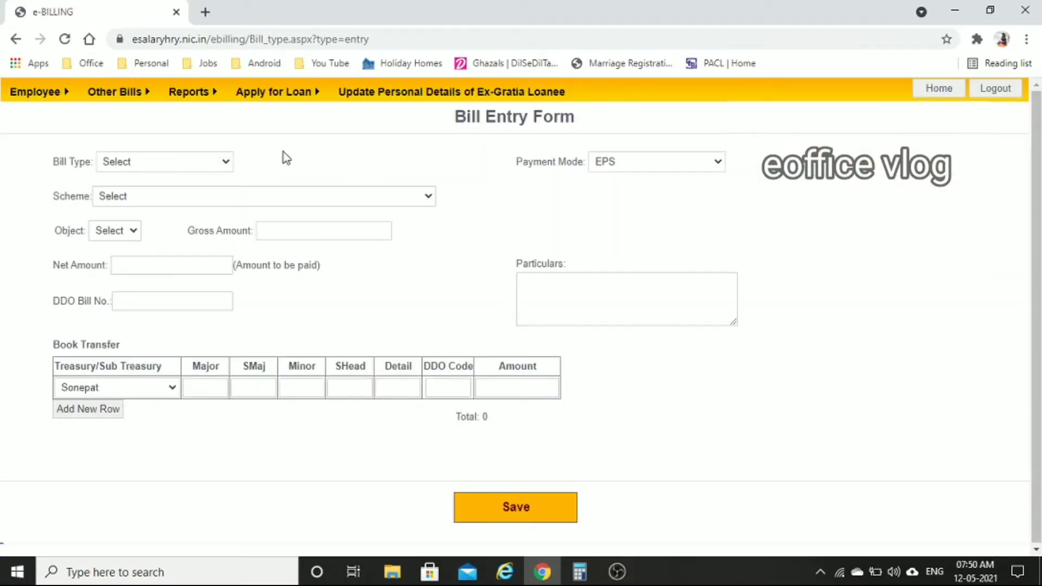
{"action": "left_click", "coordinate": [200, 161]}
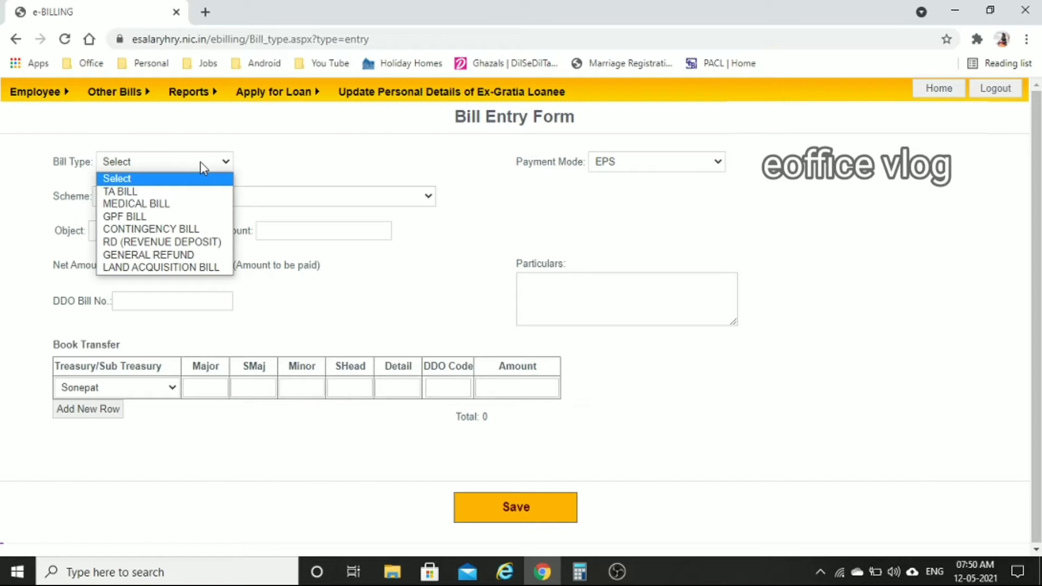
{"action": "left_click", "coordinate": [164, 254]}
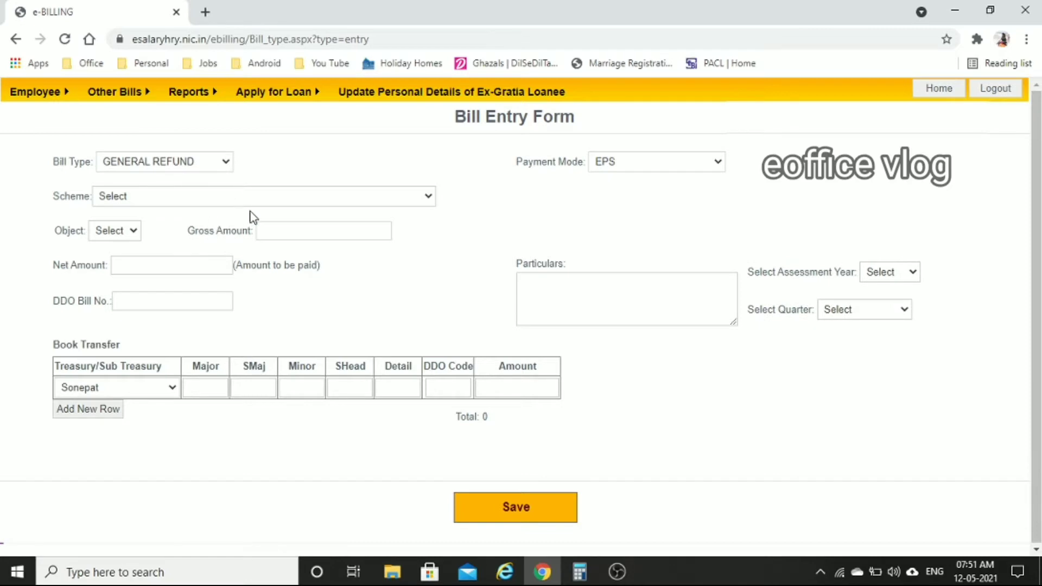
{"action": "left_click", "coordinate": [276, 199]}
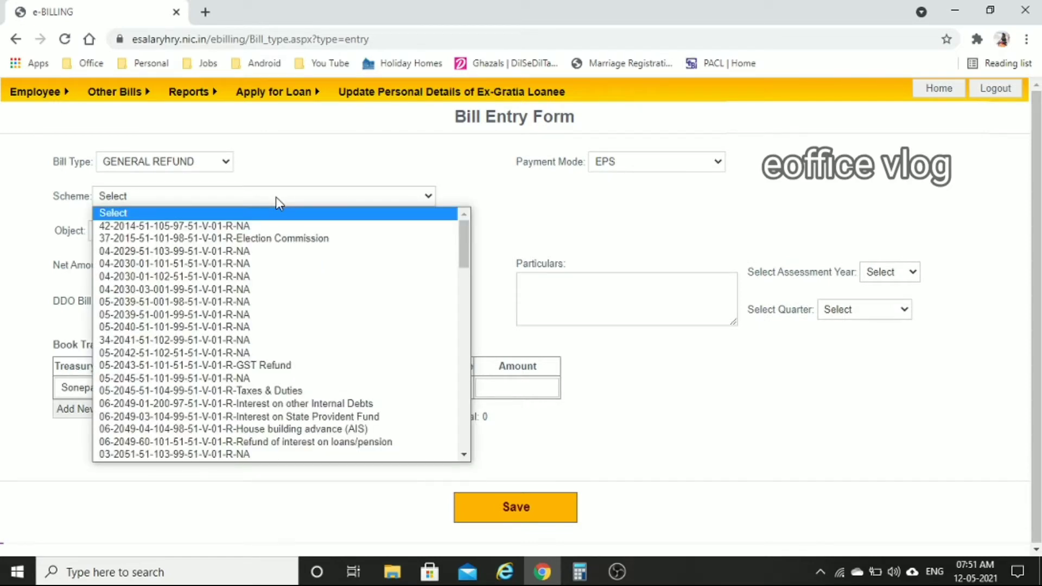
{"action": "scroll", "coordinate": [263, 291], "scroll_direction": "down", "scroll_amount": 1}
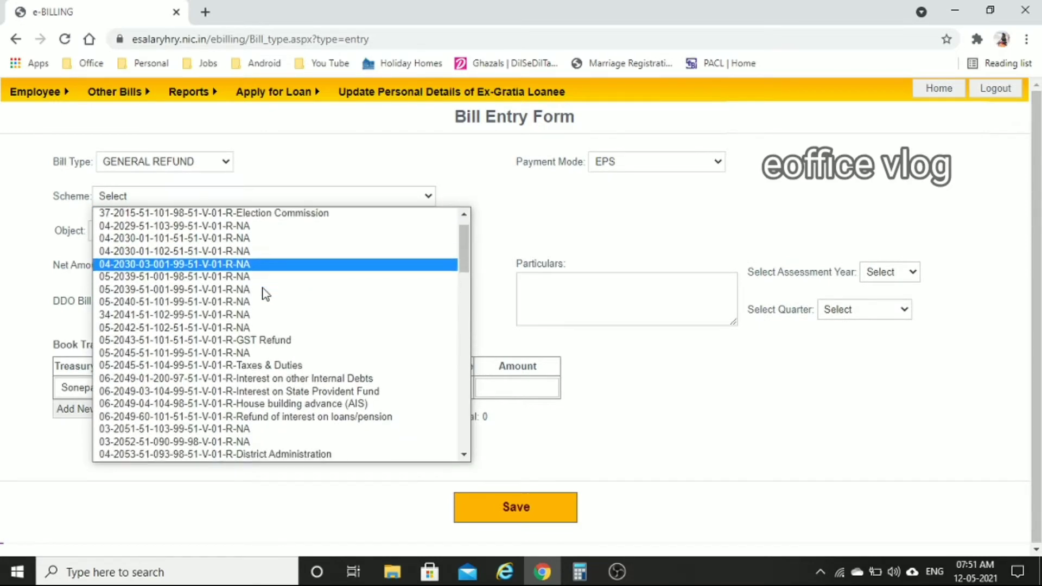
{"action": "scroll", "coordinate": [265, 293], "scroll_direction": "down", "scroll_amount": 1}
{"action": "scroll", "coordinate": [263, 288], "scroll_direction": "down", "scroll_amount": 2}
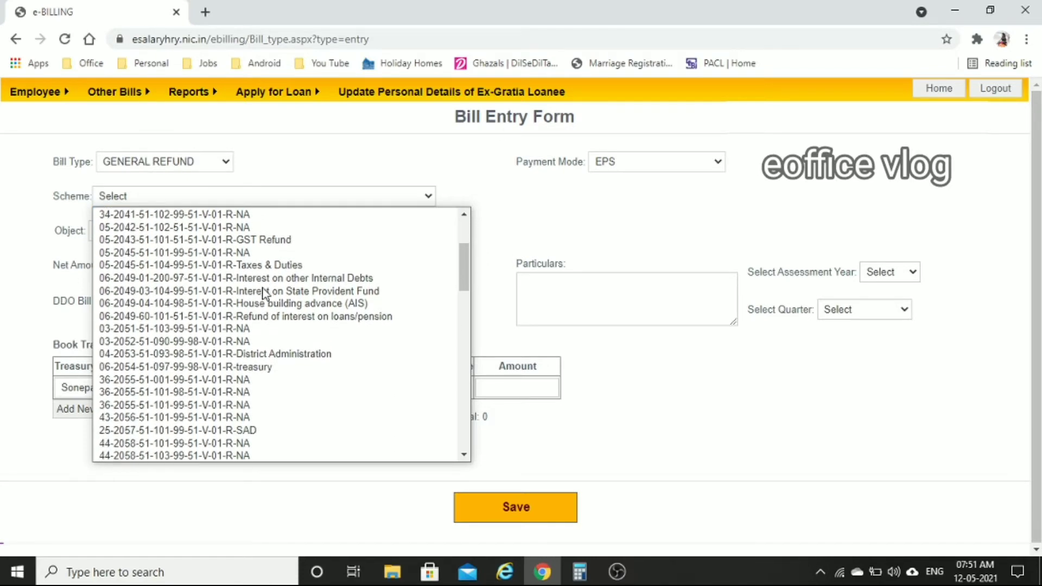
{"action": "scroll", "coordinate": [264, 291], "scroll_direction": "down", "scroll_amount": 5}
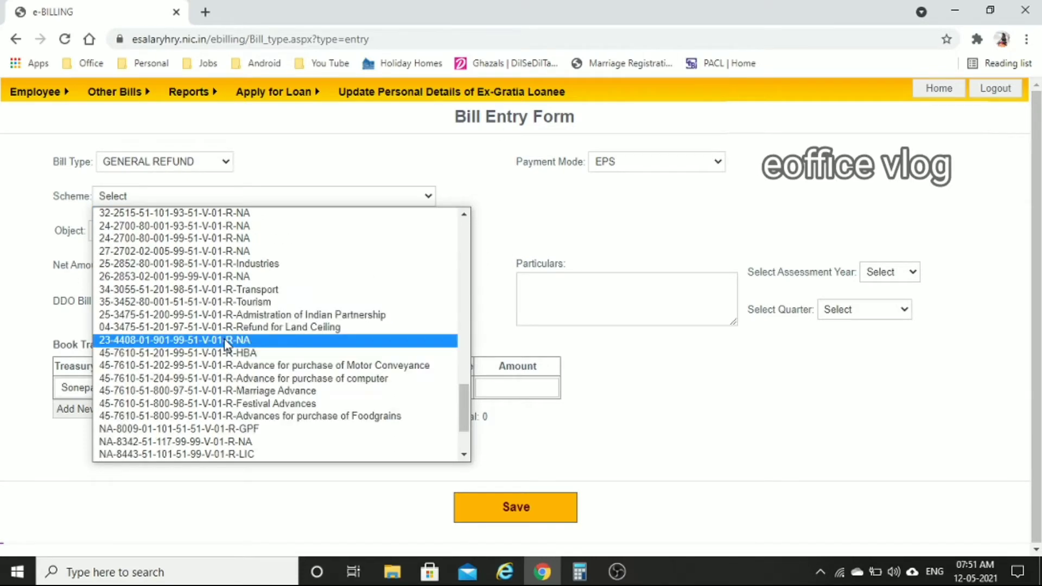
{"action": "left_click", "coordinate": [226, 351]}
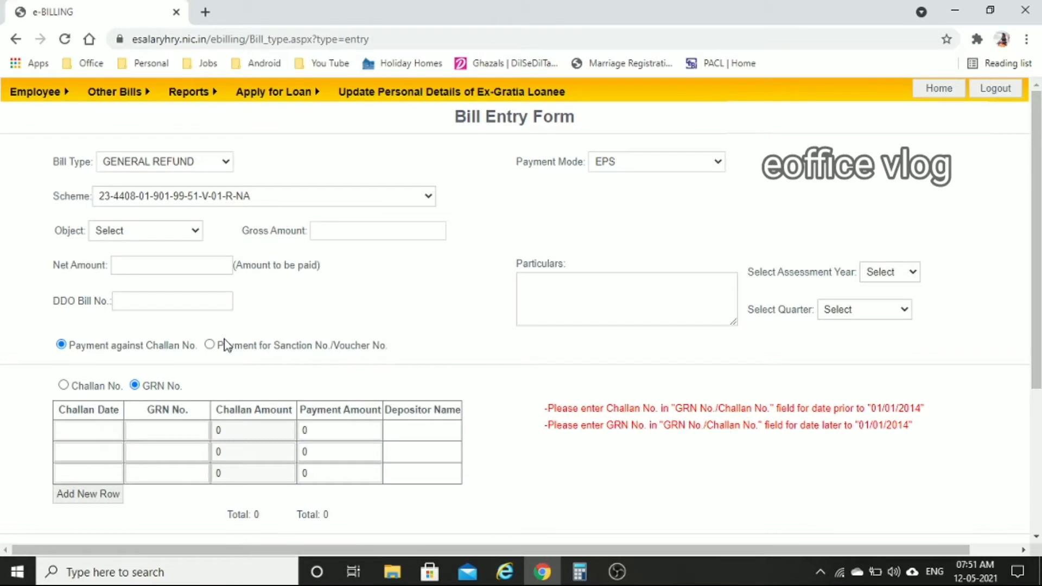
{"action": "left_click", "coordinate": [130, 230]}
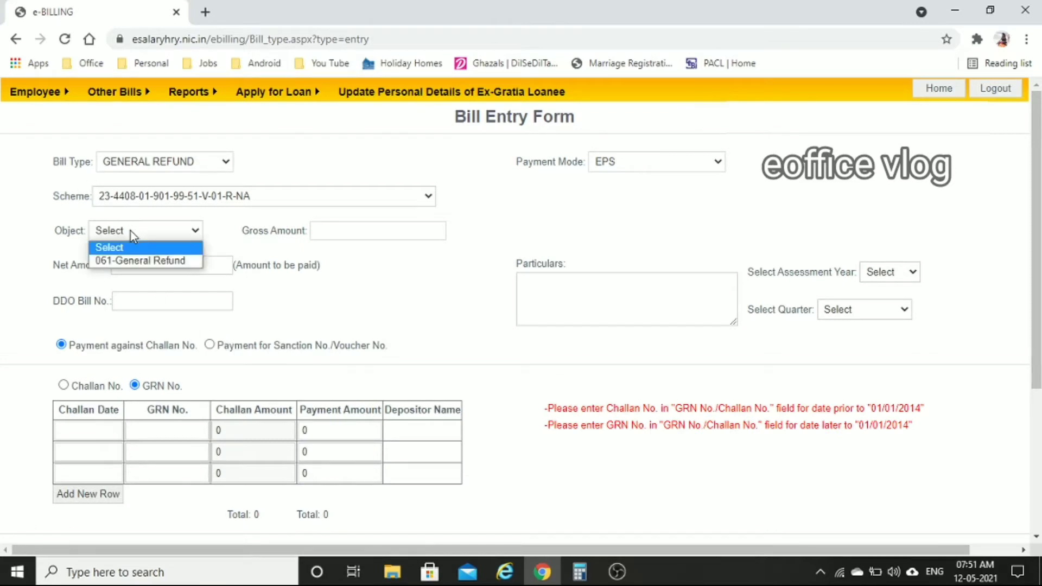
{"action": "left_click", "coordinate": [136, 260]}
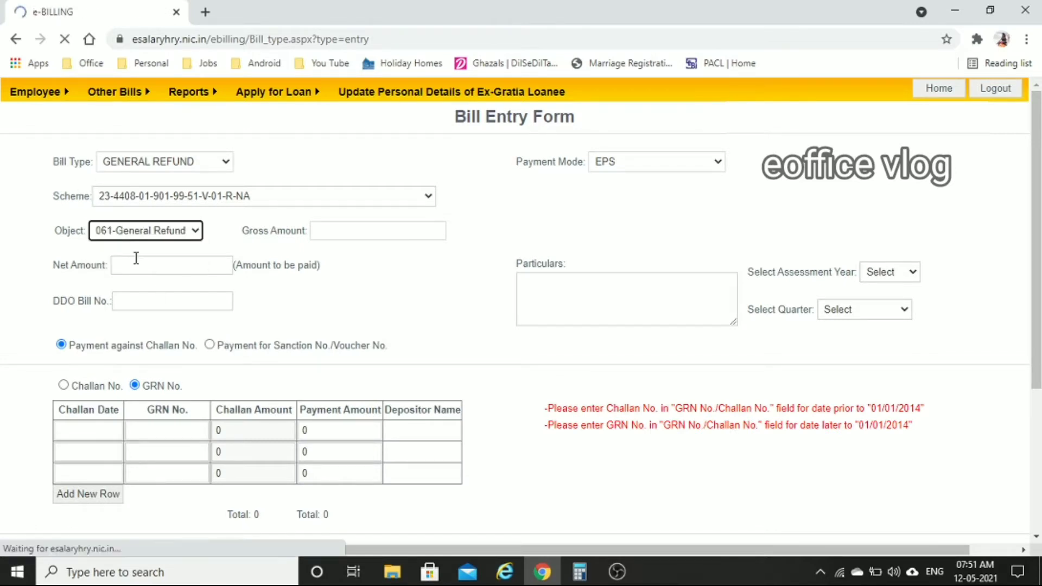
- Enter 580916 as both the gross and net amount, and 19 as the DDO bill number
{"action": "left_click", "coordinate": [365, 235]}
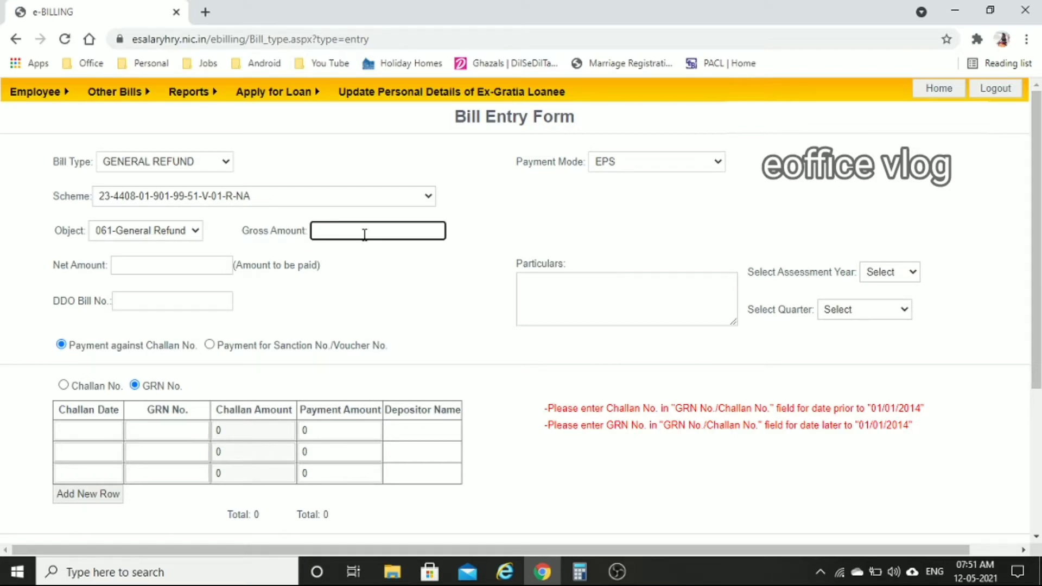
{"action": "type", "text": "580916"}
{"action": "left_click", "coordinate": [238, 317]}
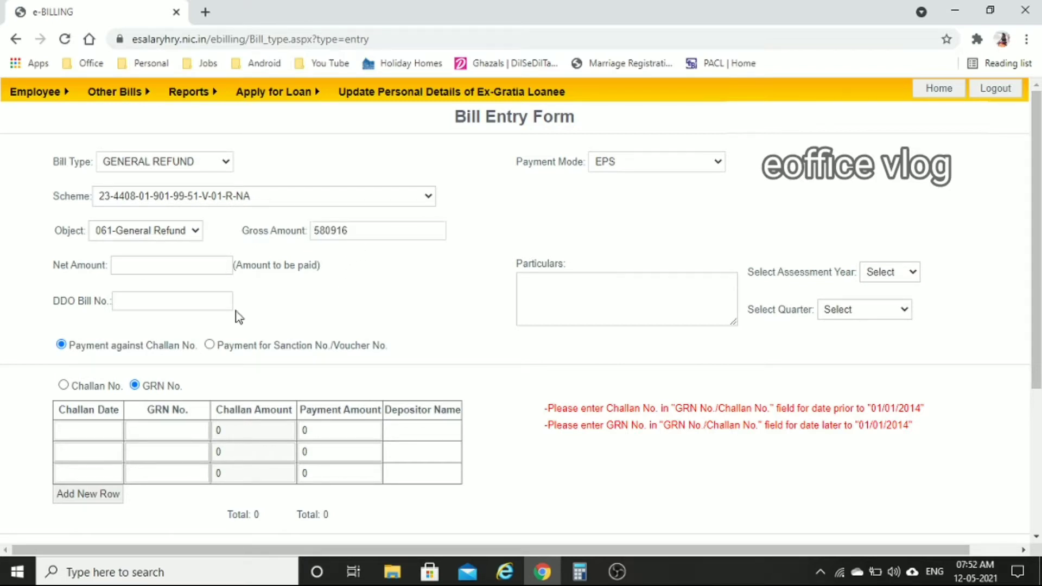
{"action": "left_click", "coordinate": [173, 267]}
{"action": "type", "text": "580916"}
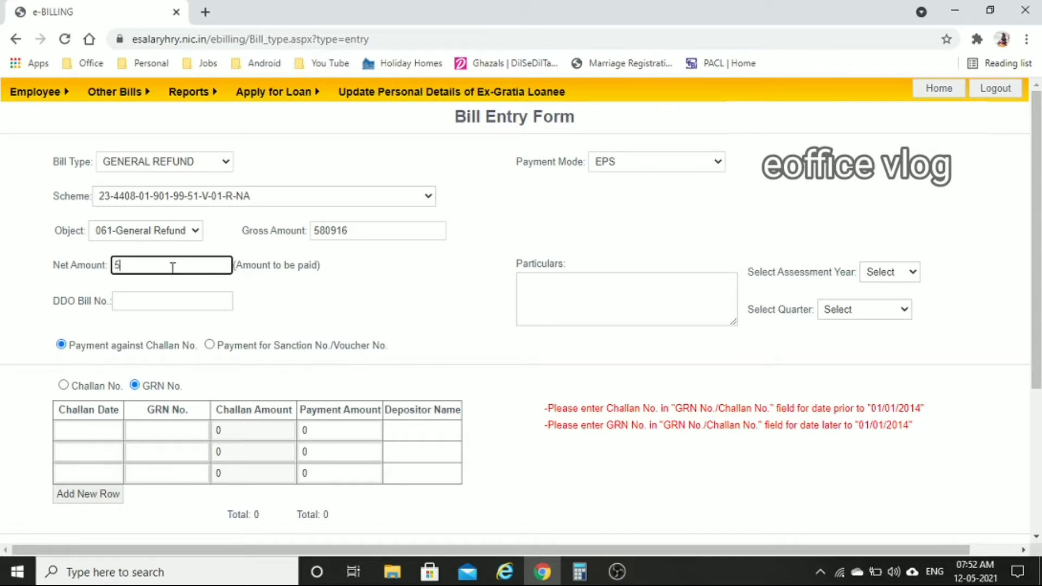
{"action": "left_click", "coordinate": [246, 302]}
{"action": "left_click", "coordinate": [212, 304]}
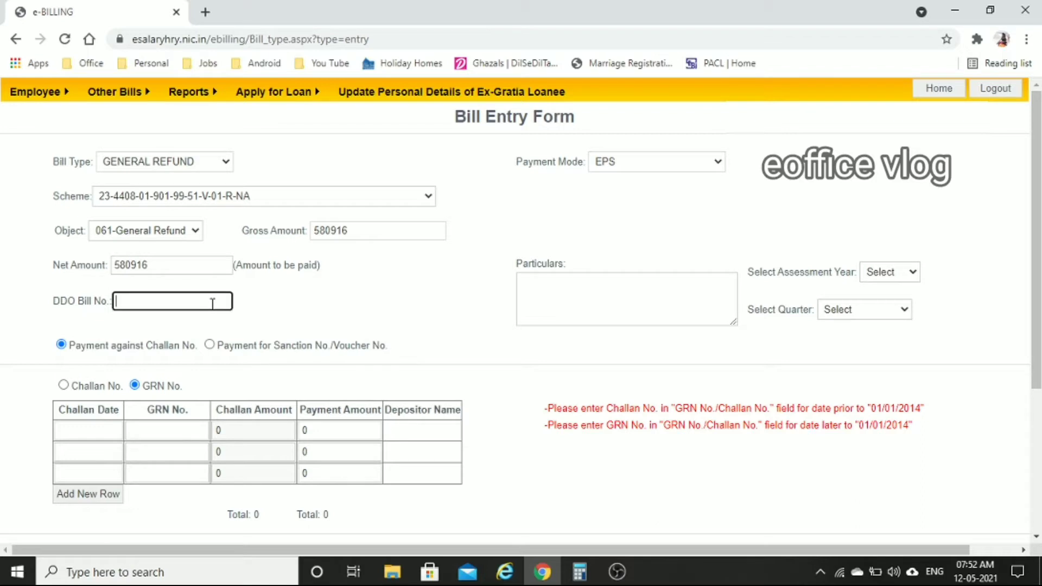
{"action": "type", "text": "19"}
- Enter the particulars "Refund to Ms Shiv Shakti Agro Foods for shortage in damaged wheat" and choose assessment year 2020-21, Fourth Quarter
{"action": "left_click", "coordinate": [605, 297]}
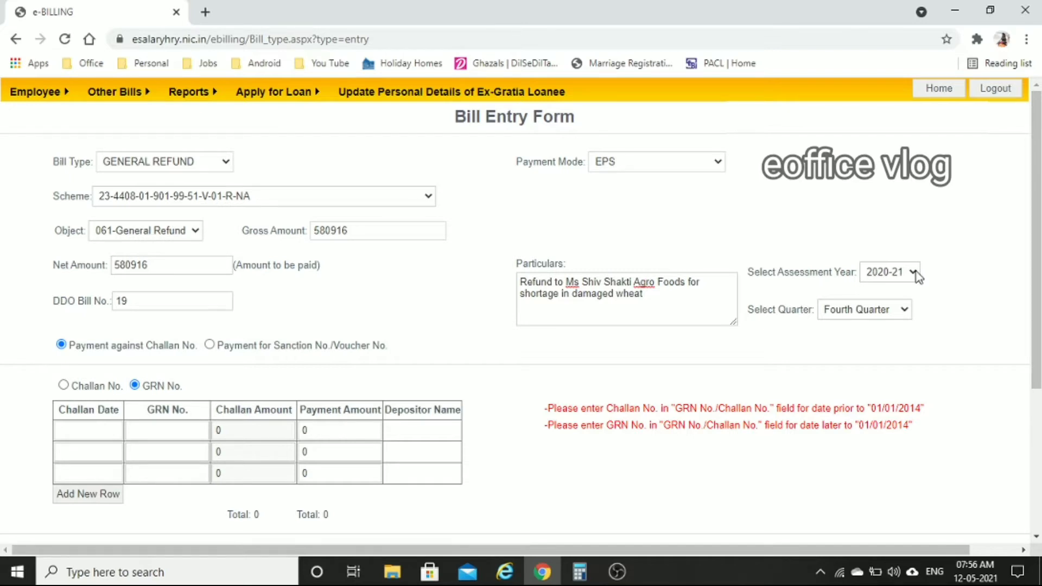
{"action": "left_click", "coordinate": [900, 309]}
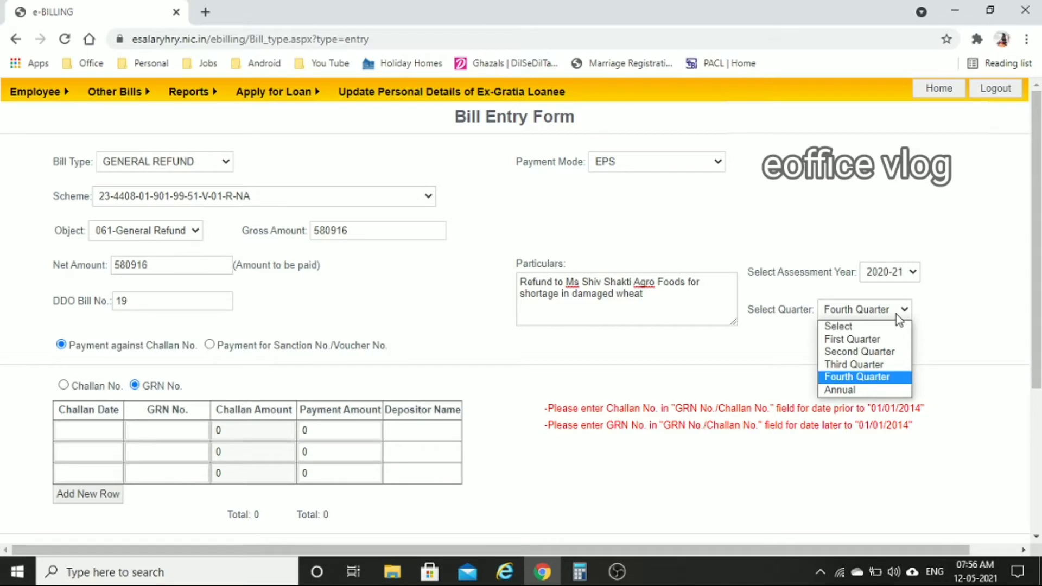
{"action": "left_click", "coordinate": [946, 298]}
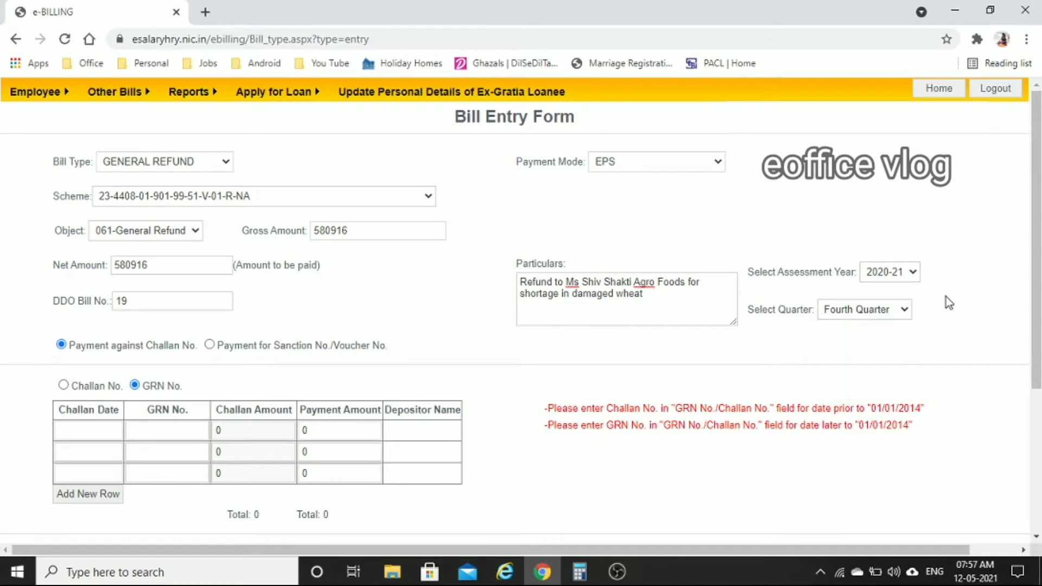
- Complete the challan row with date 12/03/2021, the GRN number and payment amount 580916, and save the bill entry
{"action": "left_click", "coordinate": [115, 432]}
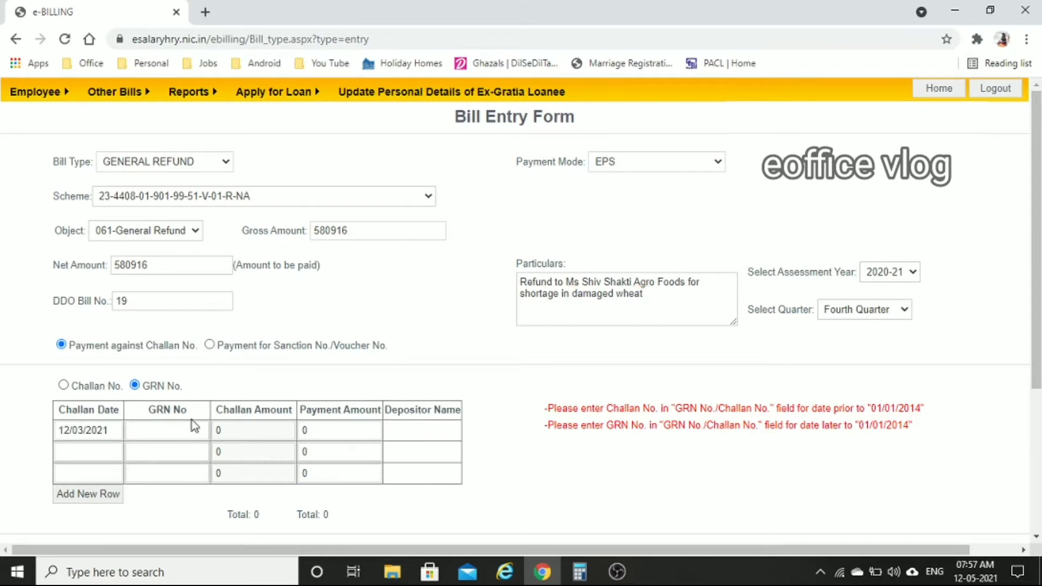
{"action": "left_click", "coordinate": [167, 429]}
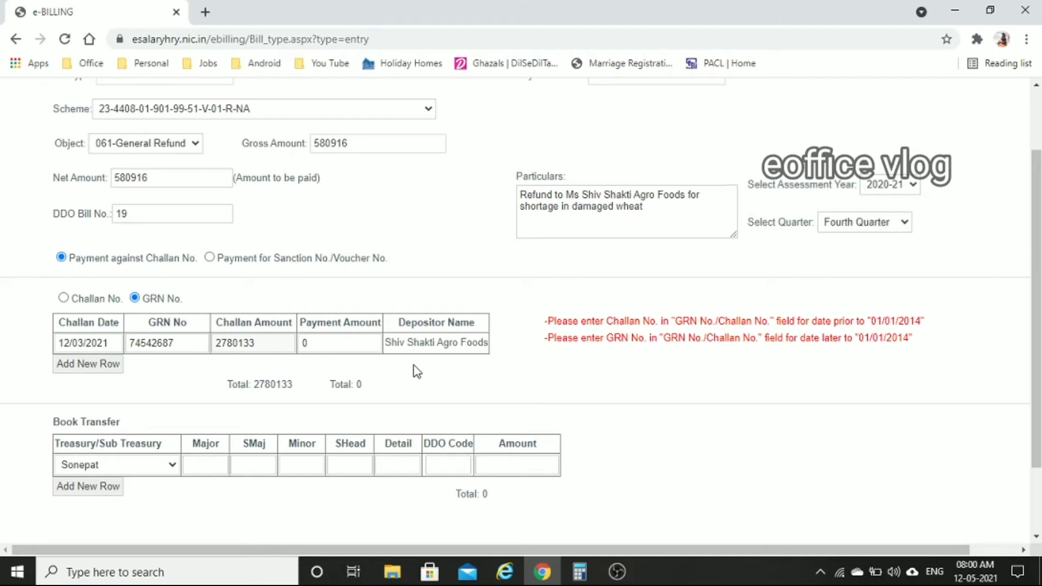
{"action": "left_click", "coordinate": [325, 334]}
{"action": "left_click_drag", "start_coordinate": [325, 334], "coordinate": [279, 357]}
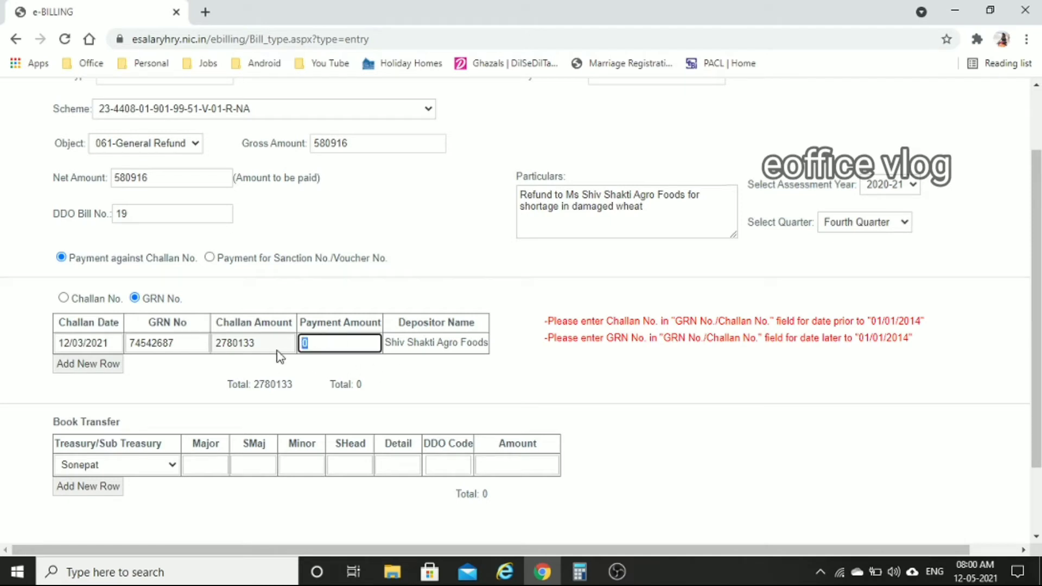
{"action": "type", "text": "580916"}
{"action": "left_click", "coordinate": [591, 396]}
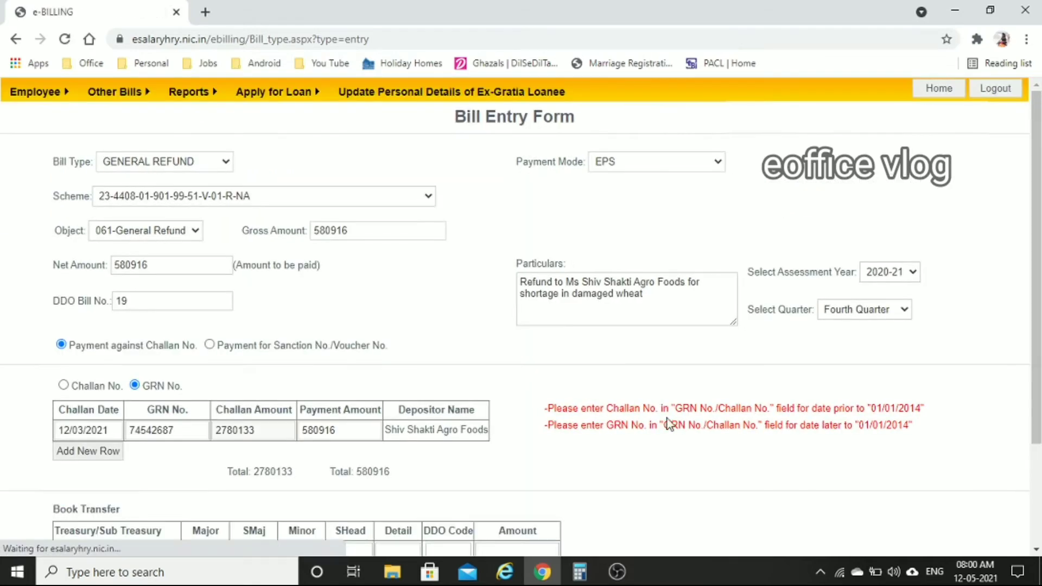
{"action": "scroll", "coordinate": [694, 439], "scroll_direction": "down", "scroll_amount": 3}
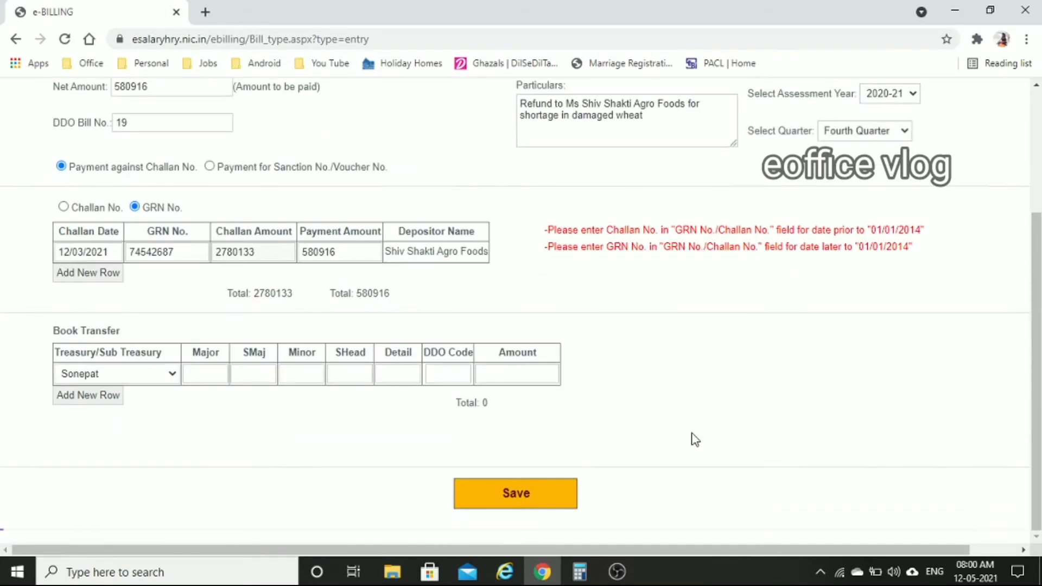
{"action": "left_click", "coordinate": [538, 497]}
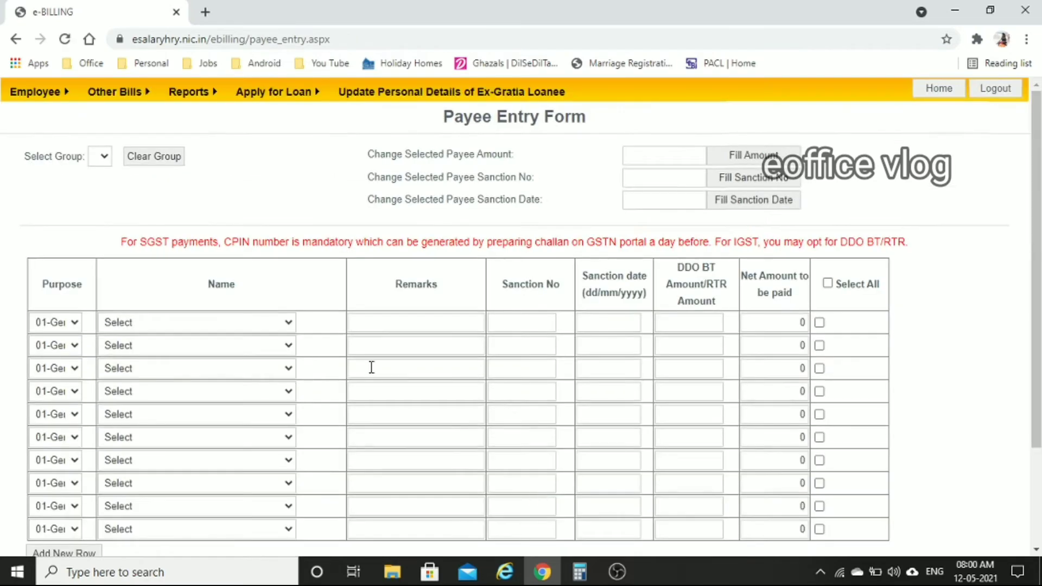
- Fill the first payee row with Shiv Shakti Agro Foods, remark "refund", sanction number 1500 and sanction date 11/05/2021
{"action": "left_click", "coordinate": [288, 325]}
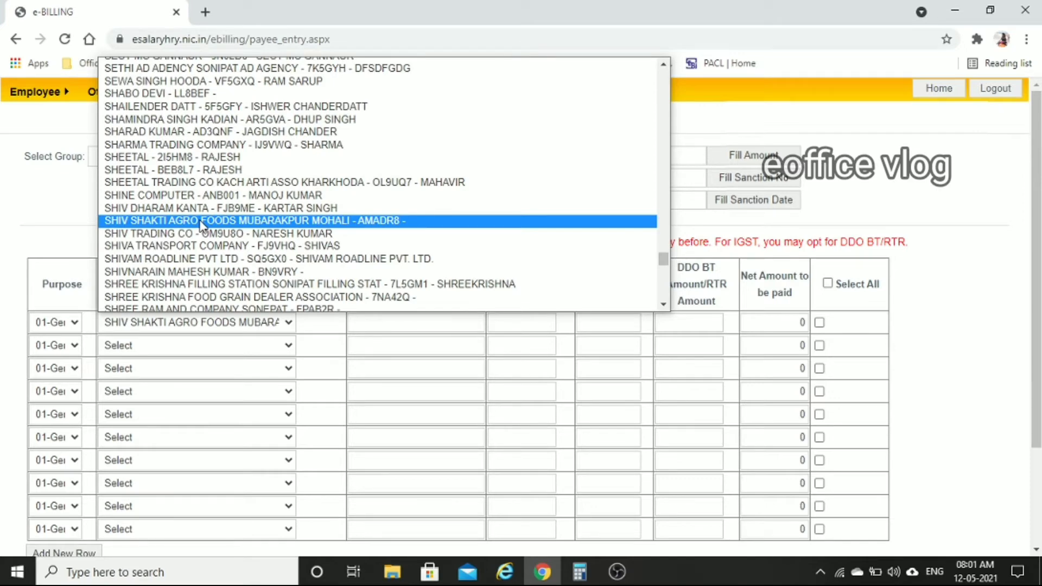
{"action": "left_click", "coordinate": [201, 221]}
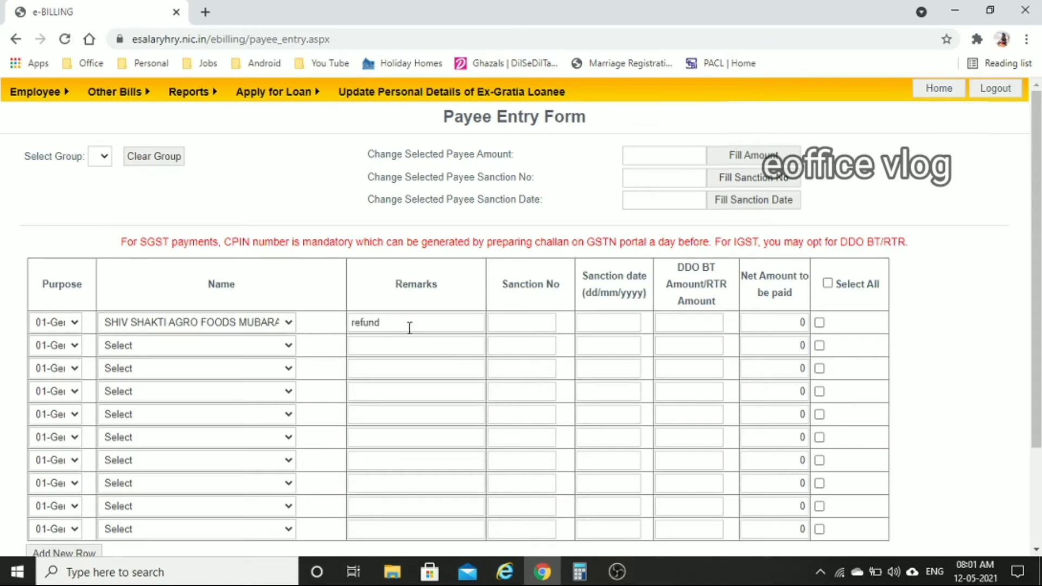
{"action": "left_click", "coordinate": [510, 323]}
{"action": "type", "text": "1500"}
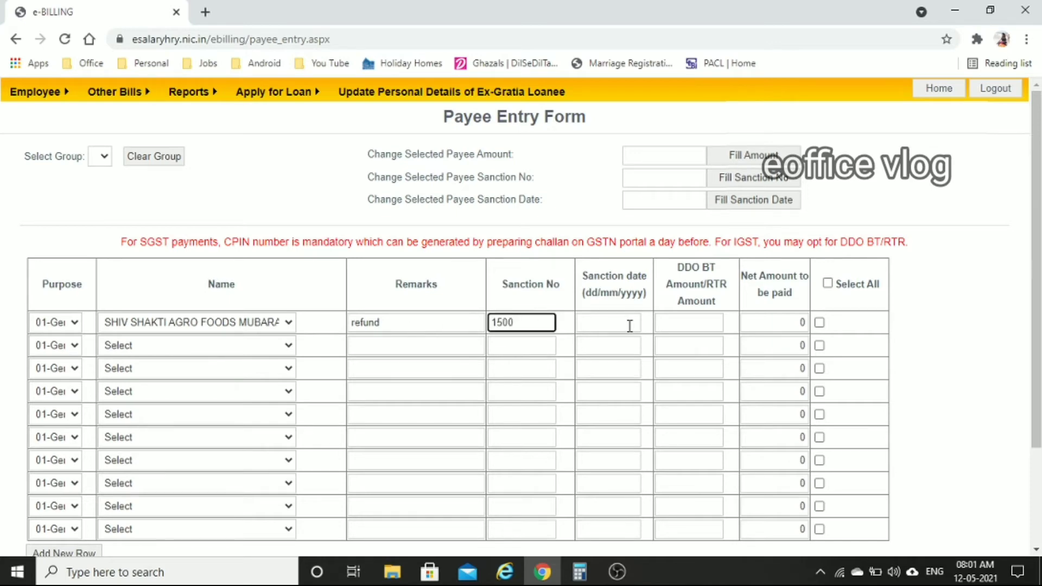
{"action": "left_click", "coordinate": [629, 324]}
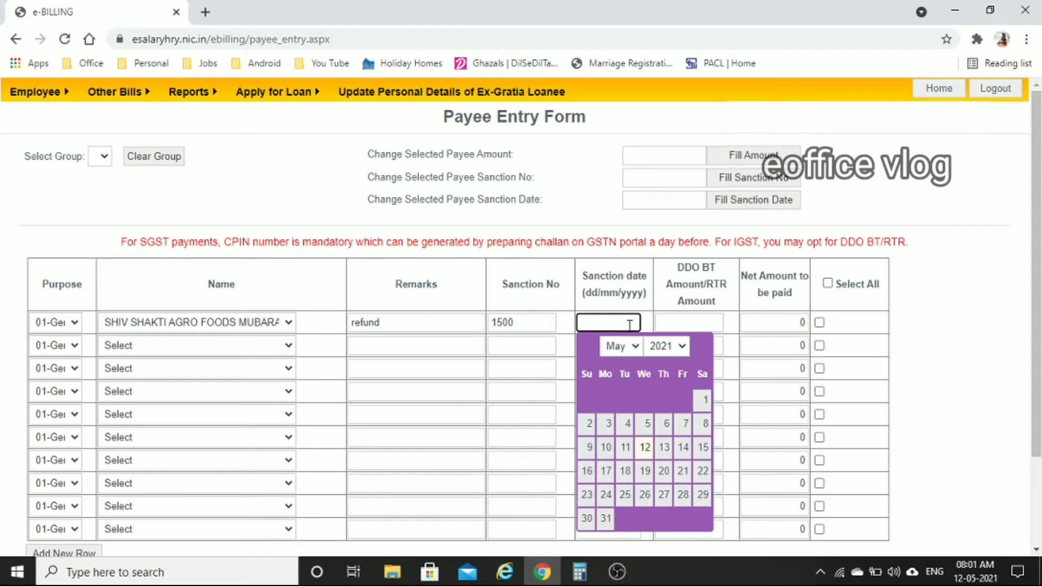
{"action": "left_click", "coordinate": [626, 447]}
- Set the payee's net amount to be paid to 580916 and save the payee details
{"action": "left_click", "coordinate": [799, 323]}
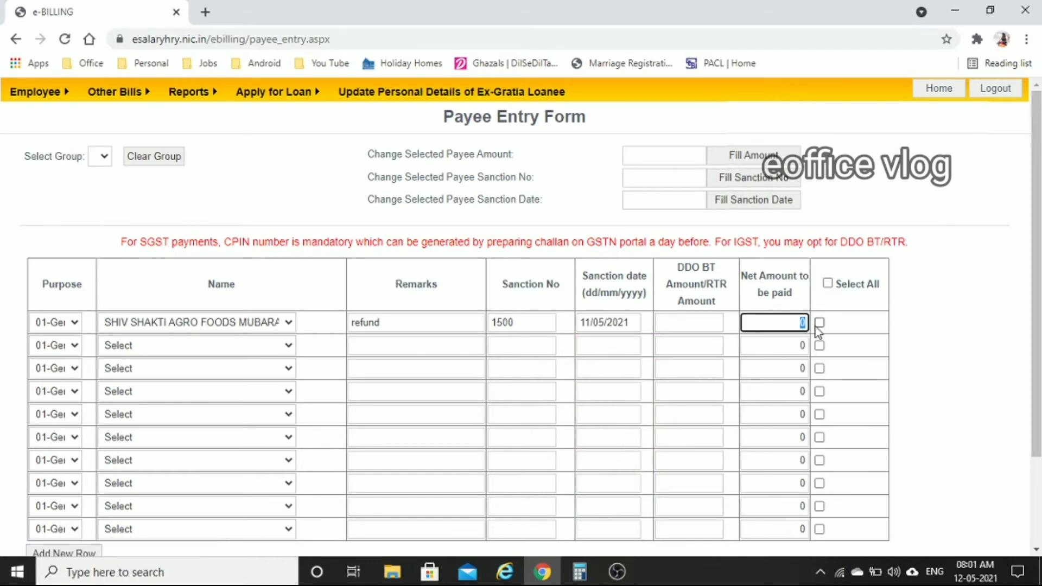
{"action": "type", "text": "580916"}
{"action": "left_click", "coordinate": [916, 413]}
{"action": "scroll", "coordinate": [916, 412], "scroll_direction": "down", "scroll_amount": 1}
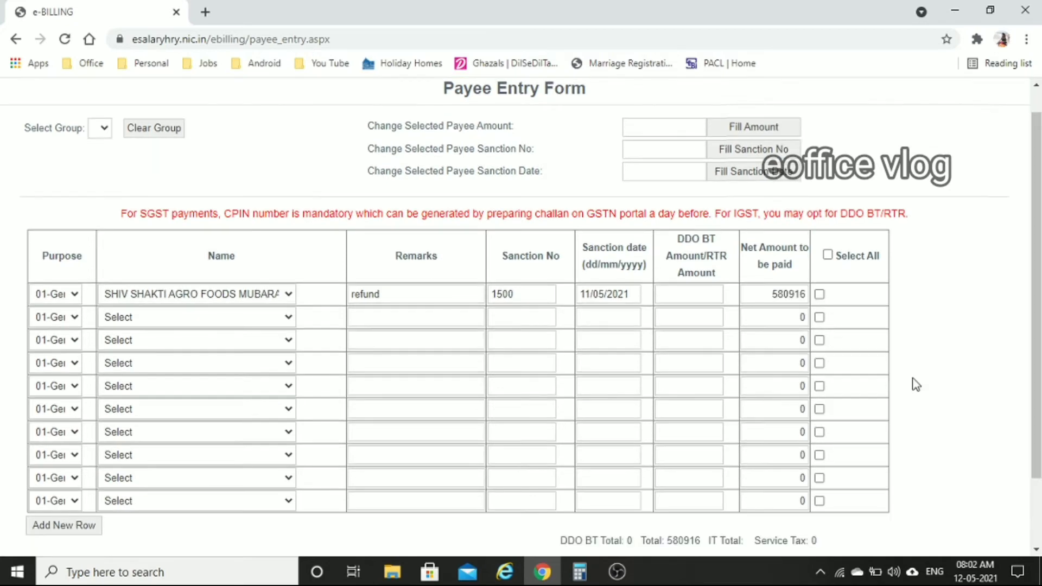
{"action": "scroll", "coordinate": [916, 384], "scroll_direction": "down", "scroll_amount": 3}
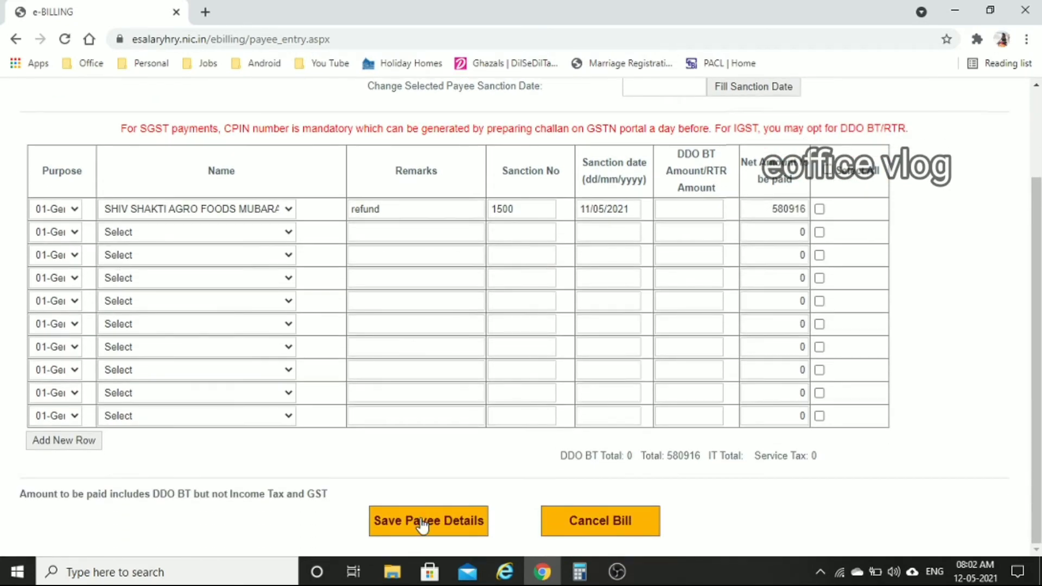
{"action": "left_click", "coordinate": [422, 522]}
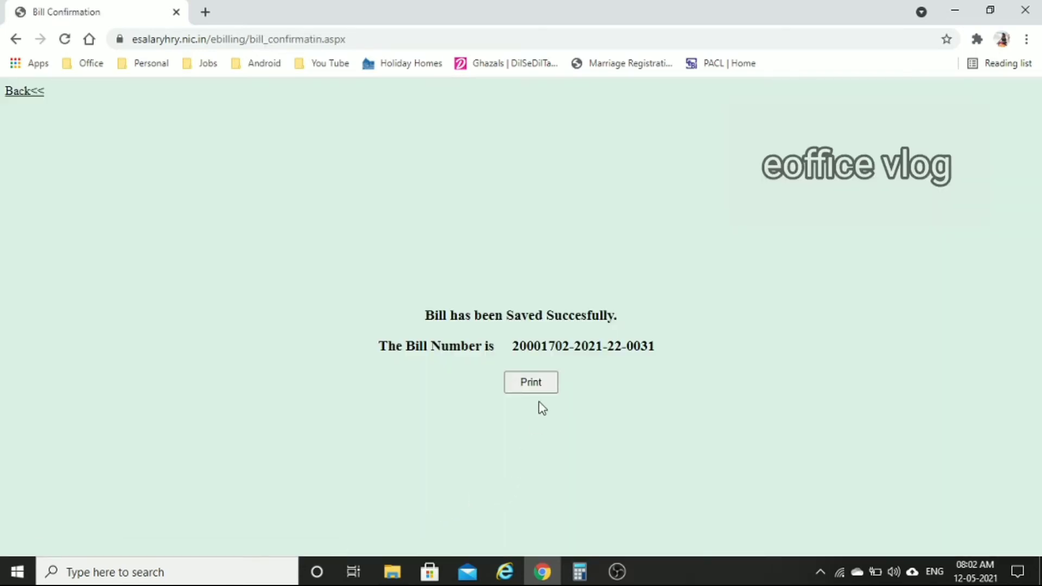
- Print the saved bill and open the page for uploading its sub vouchers
{"action": "left_click", "coordinate": [533, 382]}
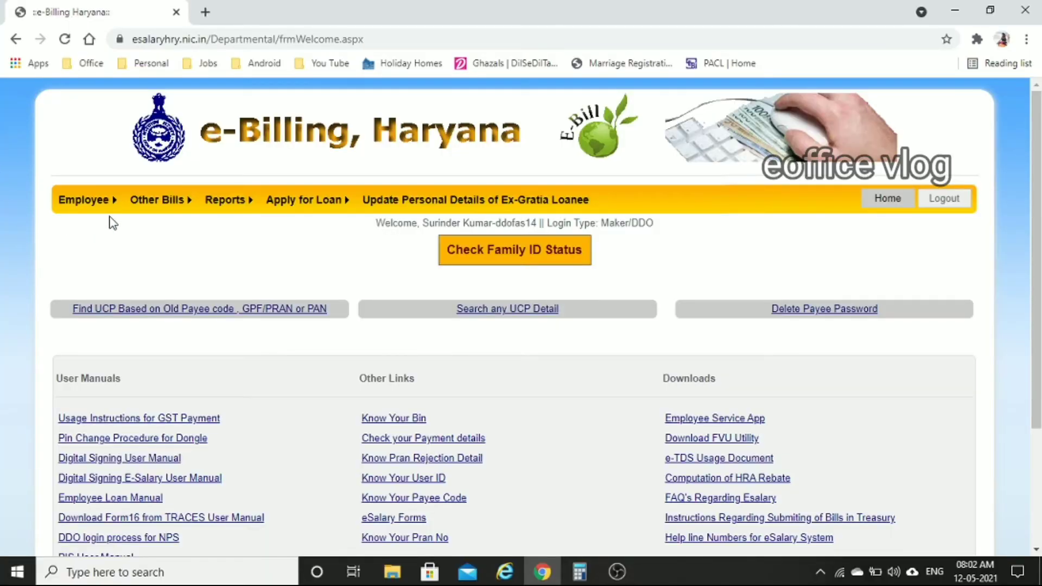
{"action": "mouse_move", "coordinate": [168, 201]}
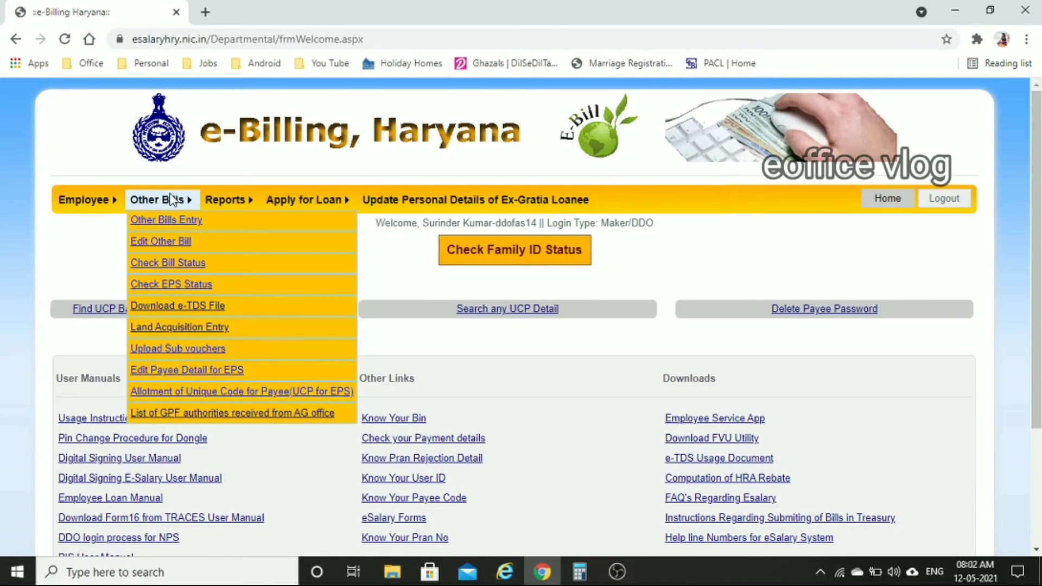
{"action": "left_click", "coordinate": [181, 350]}
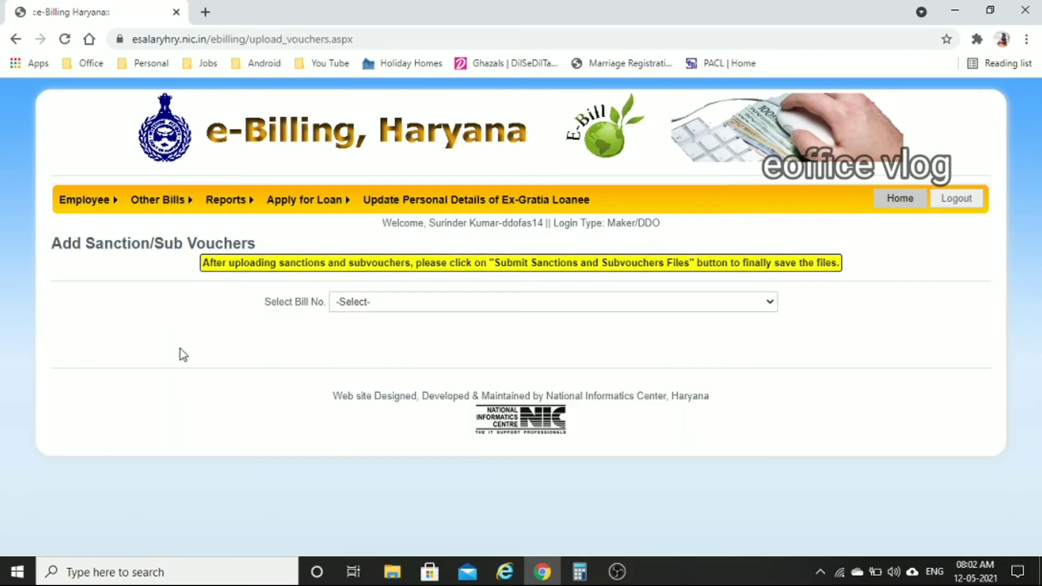
- Select the Shiv Shakti Agro Foods damaged wheat refund bill and upload Refund.pdf from Downloads as its sanction file
{"action": "left_click", "coordinate": [445, 299]}
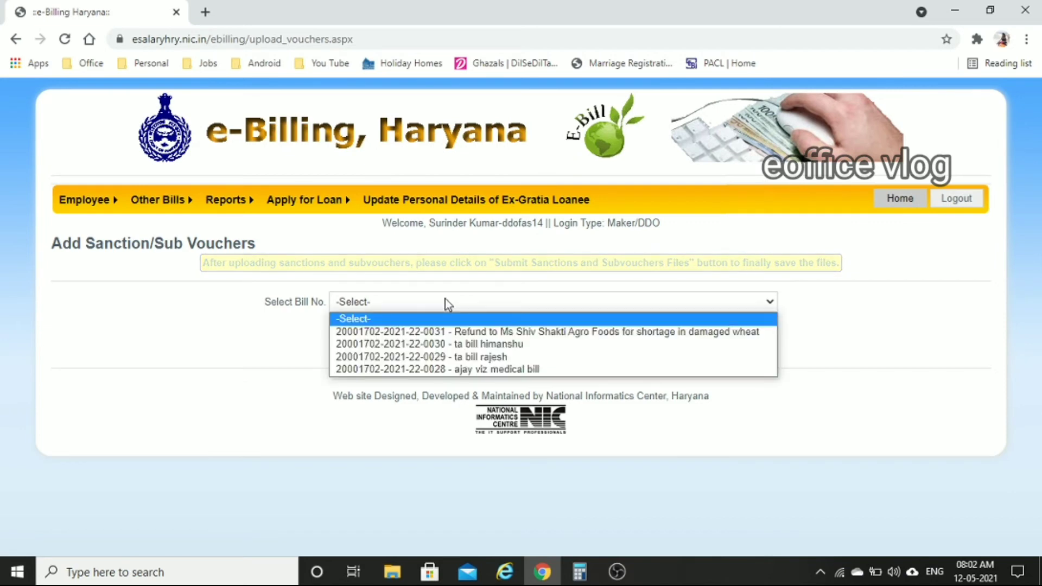
{"action": "left_click", "coordinate": [446, 330]}
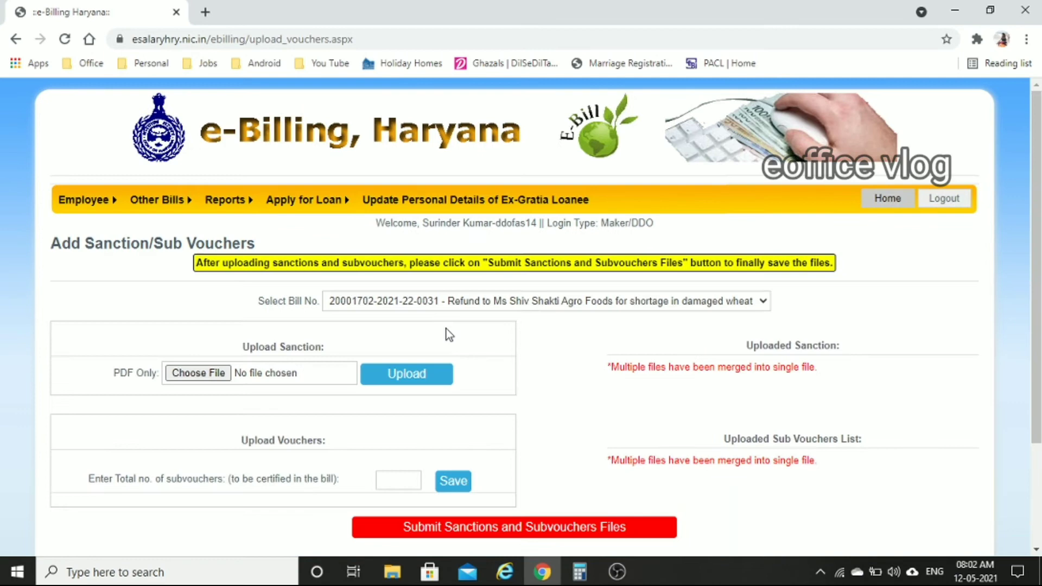
{"action": "left_click", "coordinate": [204, 374]}
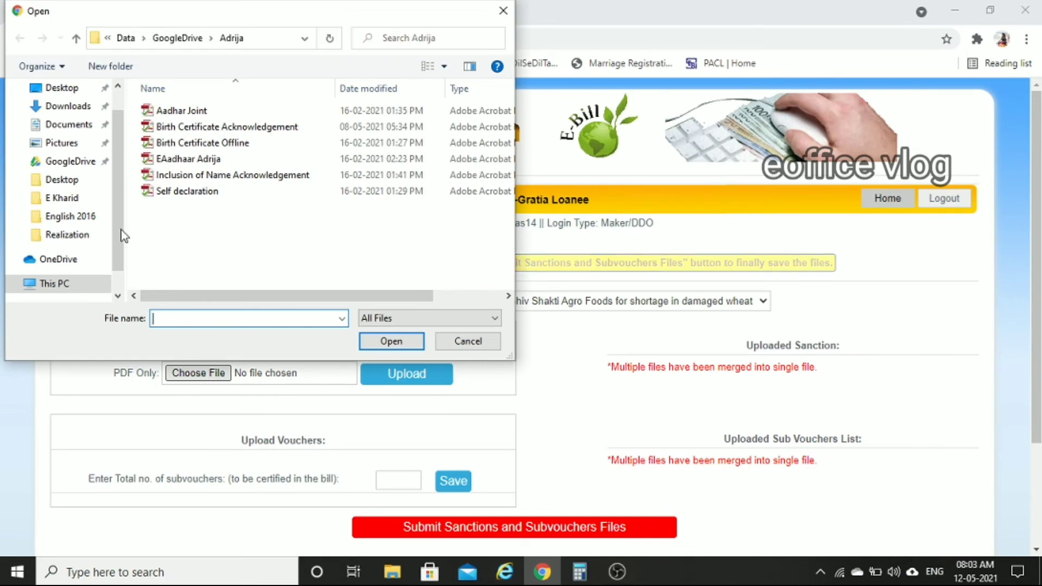
{"action": "left_click", "coordinate": [69, 106]}
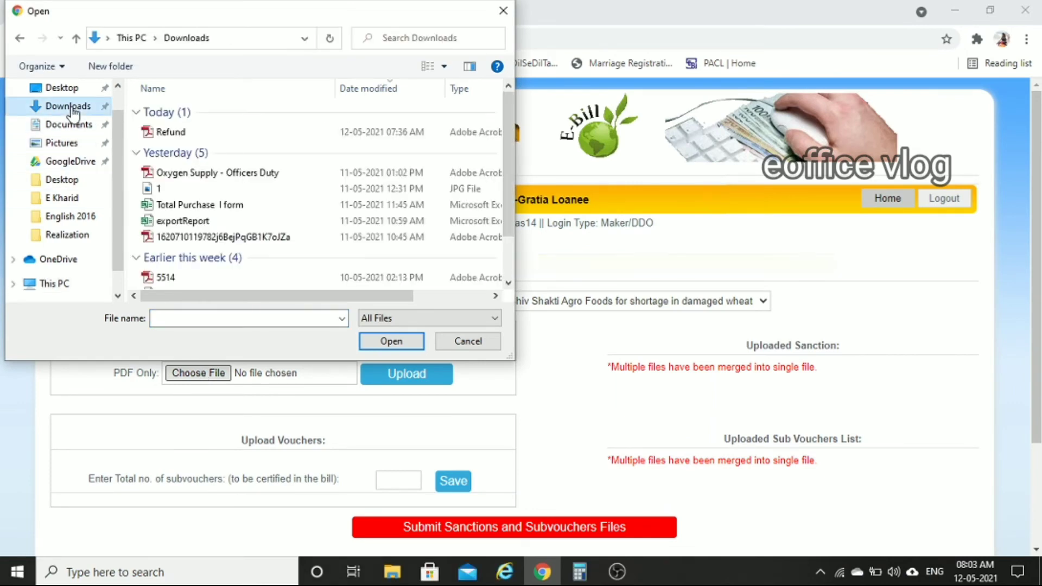
{"action": "left_click", "coordinate": [164, 133]}
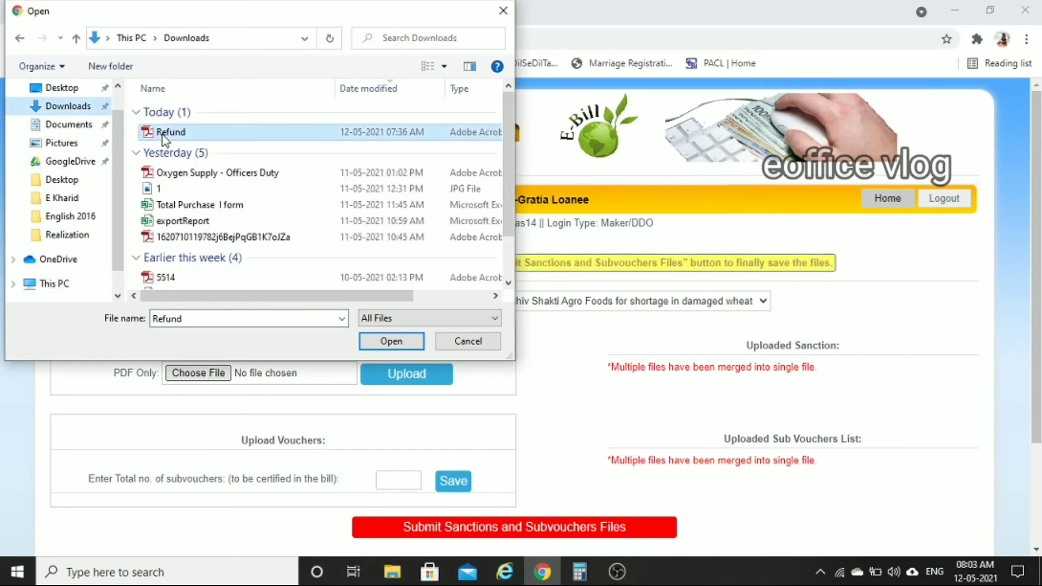
{"action": "left_click", "coordinate": [382, 343]}
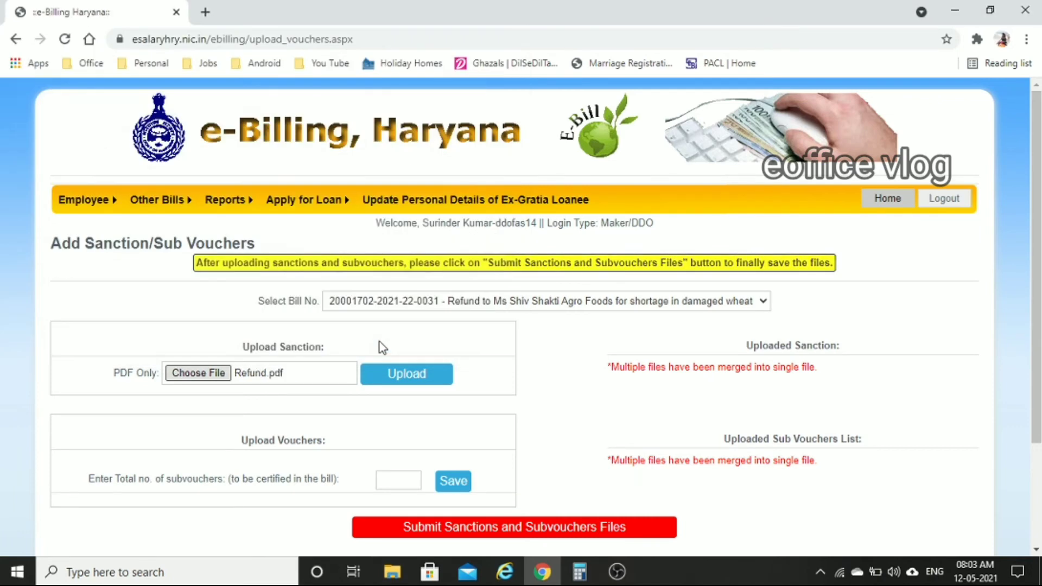
{"action": "left_click", "coordinate": [407, 374]}
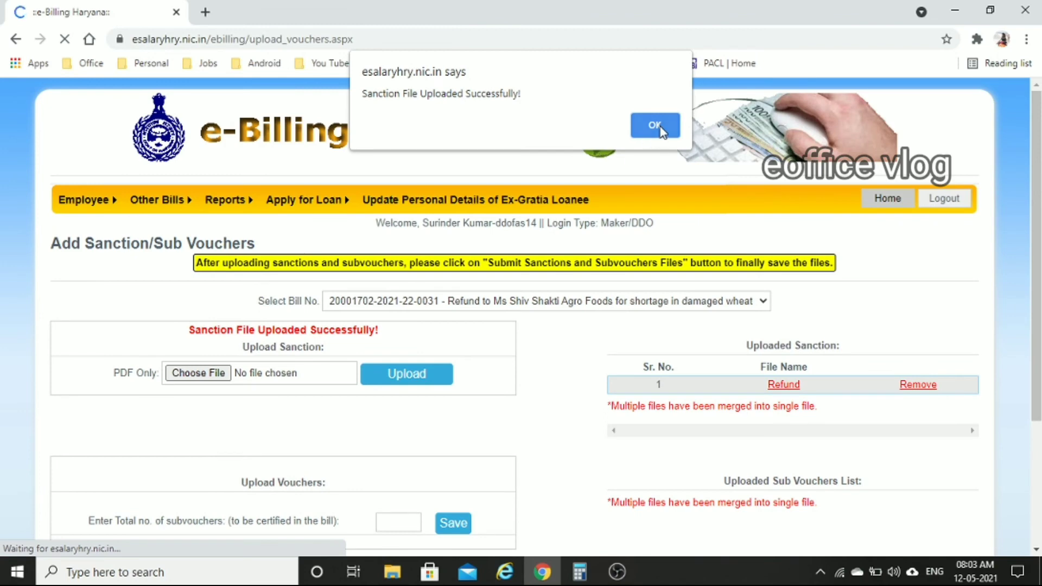
{"action": "left_click", "coordinate": [655, 126]}
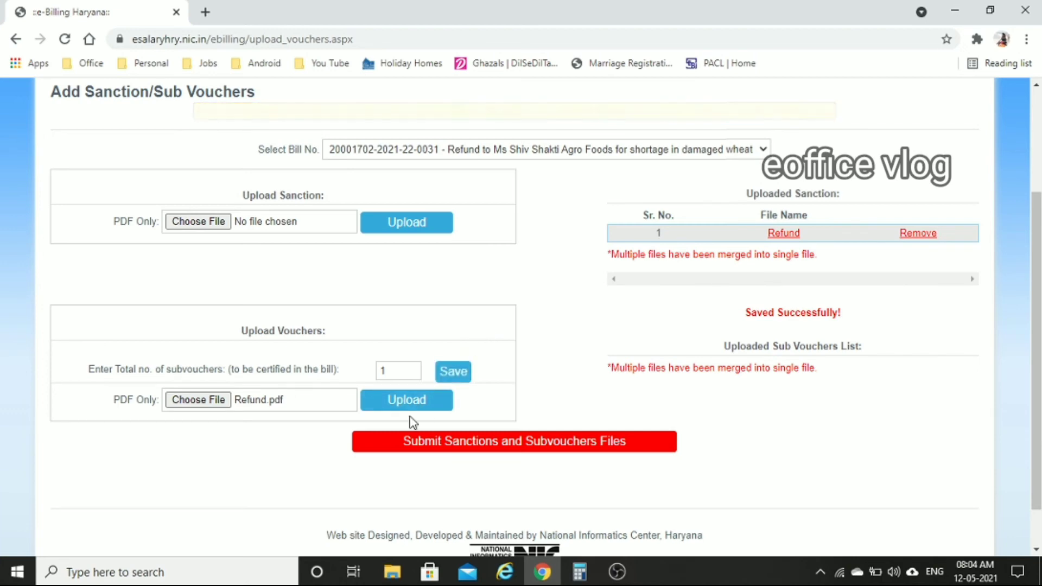
- Upload the chosen Refund.pdf as the bill's sub voucher and submit the sanction and sub voucher files
{"action": "left_click", "coordinate": [429, 405]}
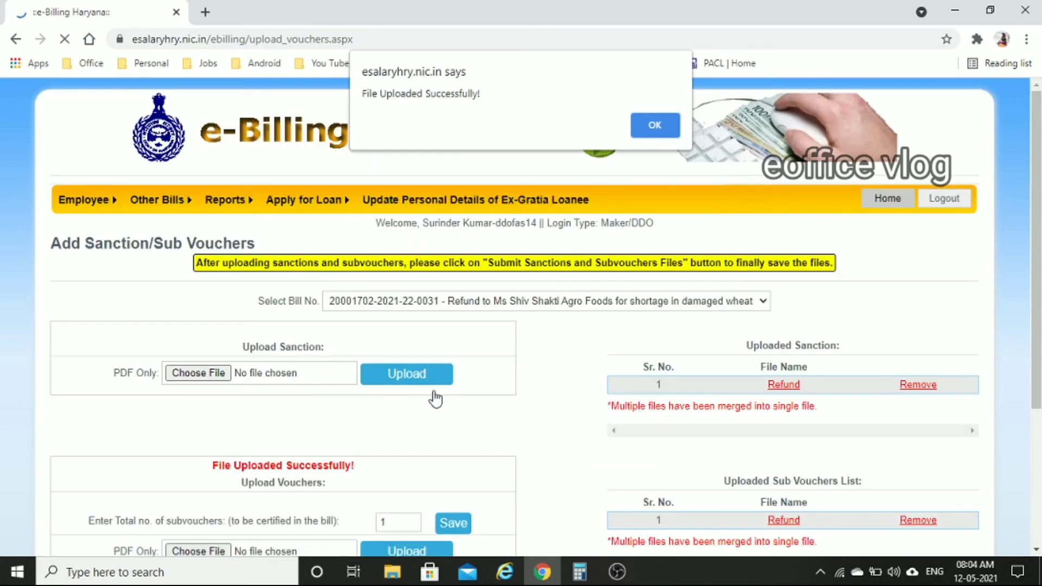
{"action": "left_click", "coordinate": [655, 126]}
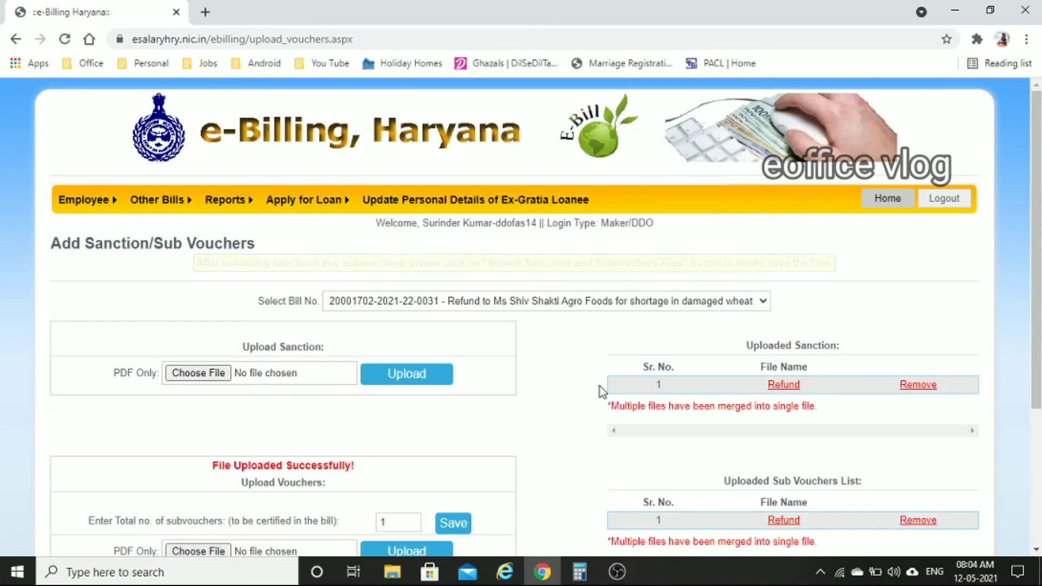
{"action": "scroll", "coordinate": [600, 385], "scroll_direction": "down", "scroll_amount": 4}
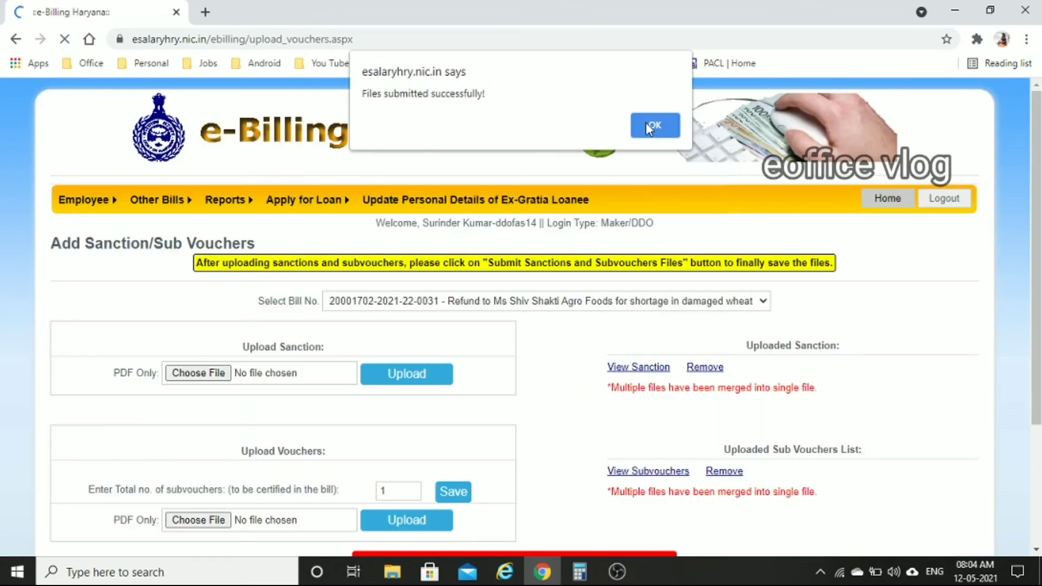
{"action": "left_click", "coordinate": [647, 126]}
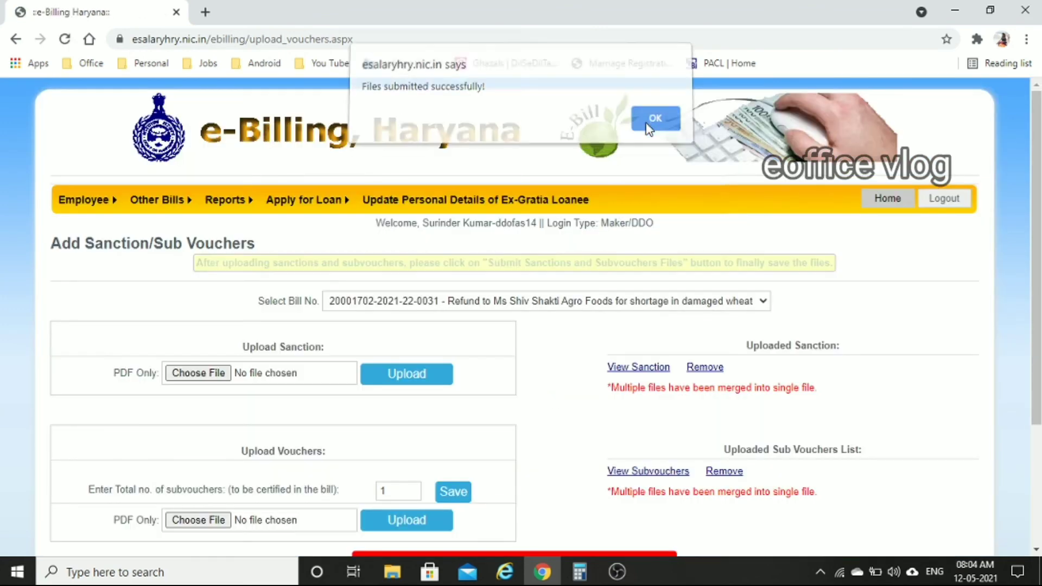